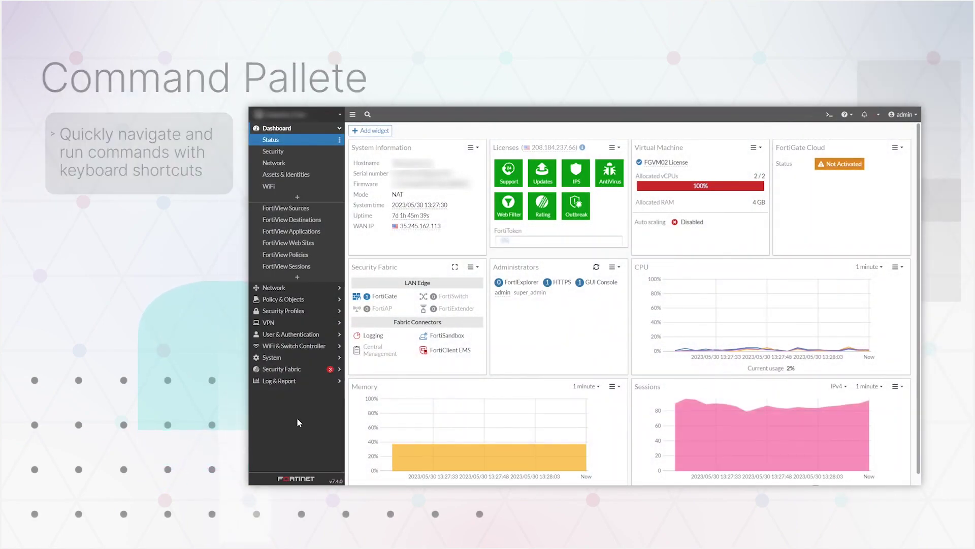
Jump to the Network Interfaces page, then to Network Diagnostics by searching 'dia'.
key(ctrl+k)
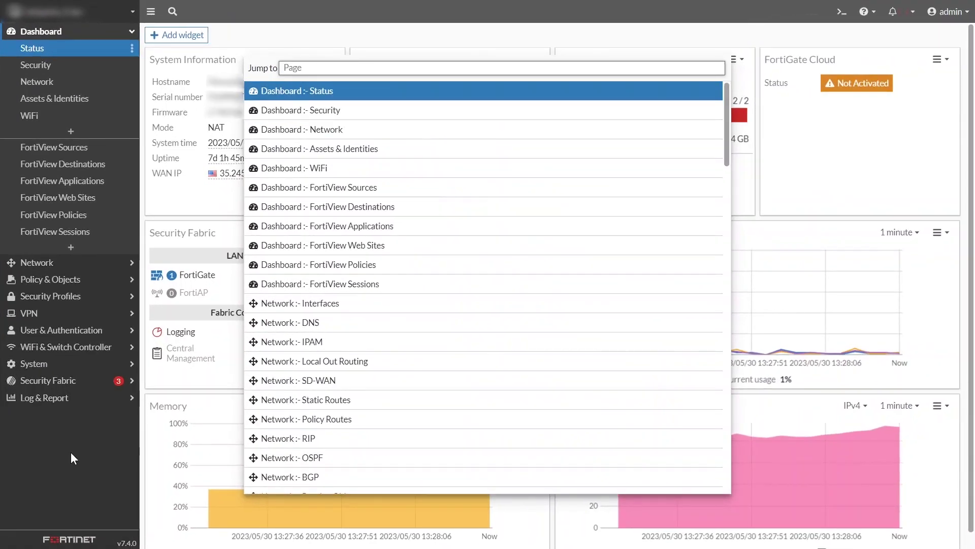
key(Down)
key(Down)
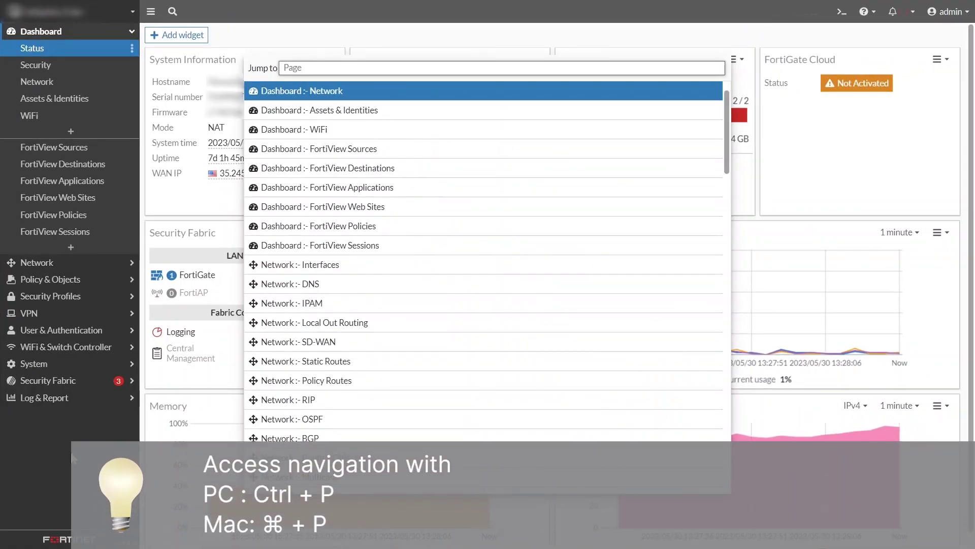
key(Down)
key(Down)
key(Down)
key(Down)
key(Down)
key(Down)
key(Down)
key(Down)
key(Down)
key(Return)
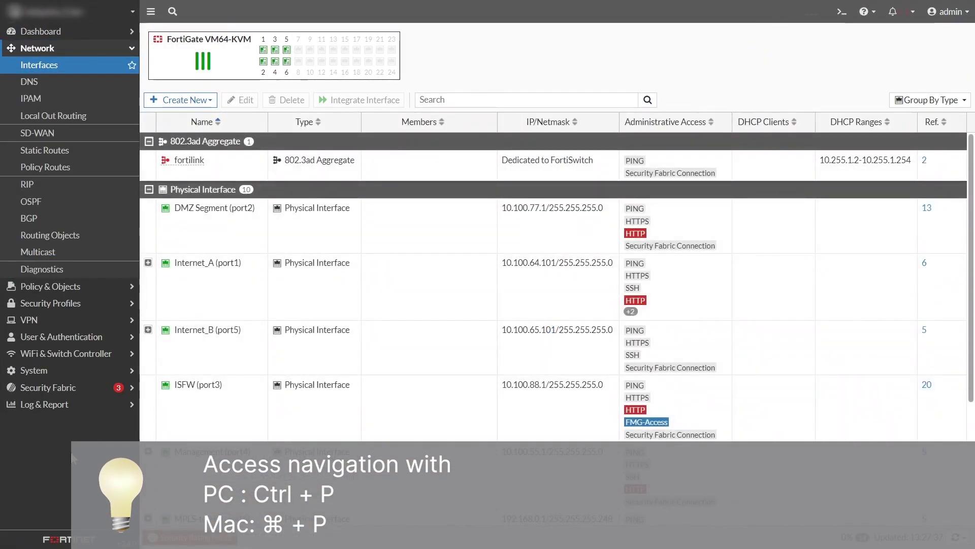
key(ctrl+p)
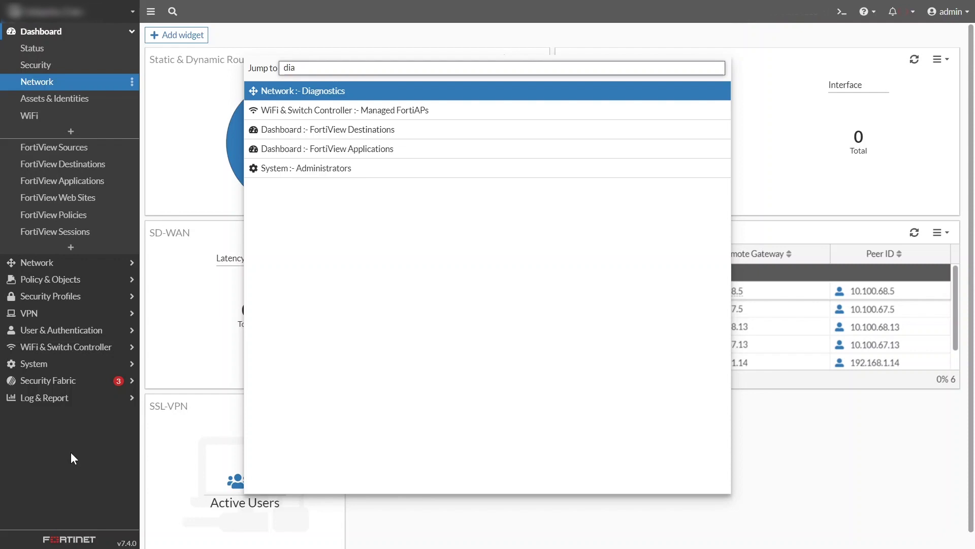
key(Return)
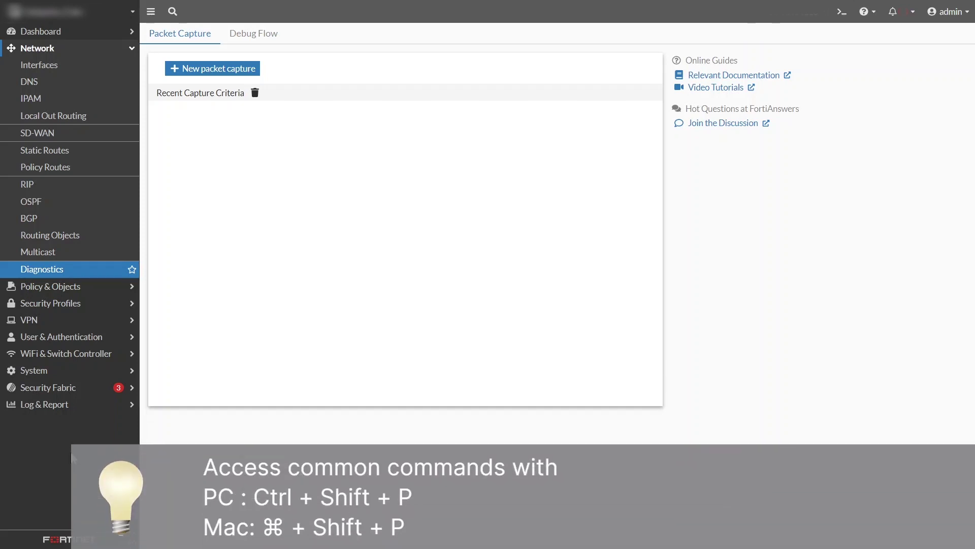
Run Open New CLI Console from the Ctrl+Shift+P command palette.
key(ctrl+shift+p)
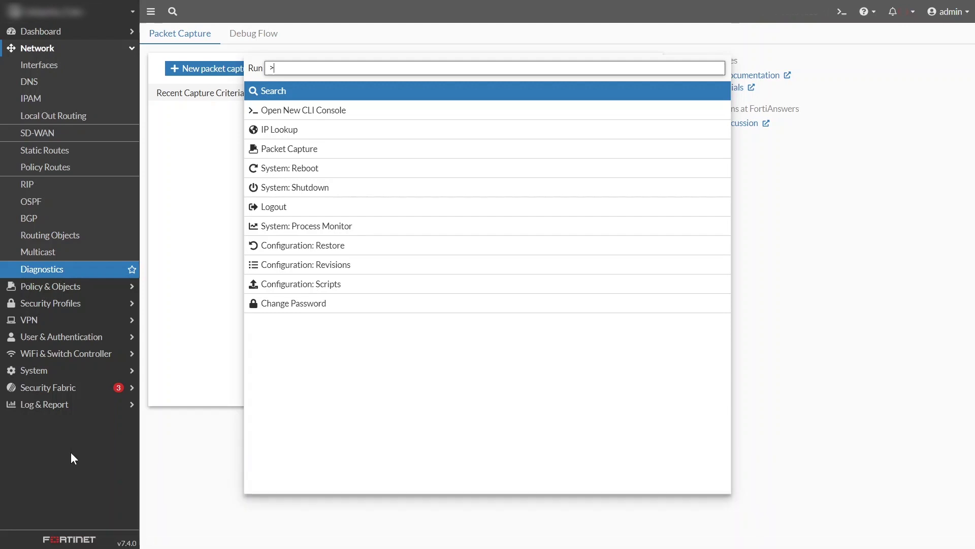
key(Down)
key(Down)
key(Down)
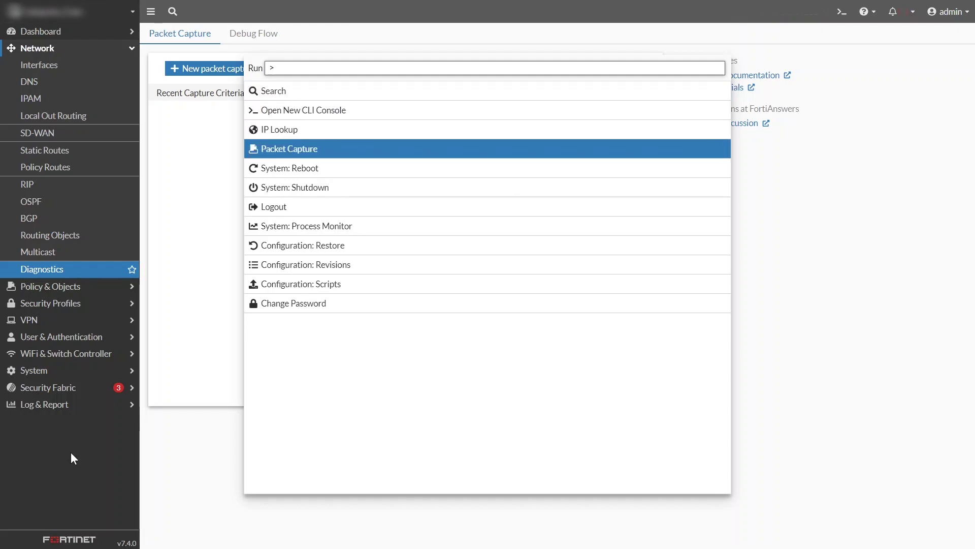
key(Up)
key(Up)
key(Return)
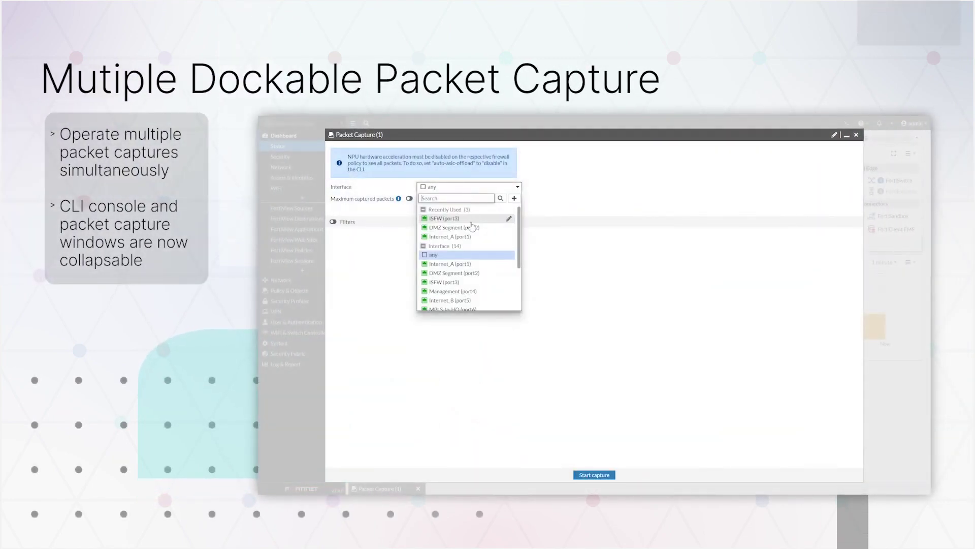
Open a packet capture for the Internet_A (port1) interface from Network Diagnostics.
click(594, 475)
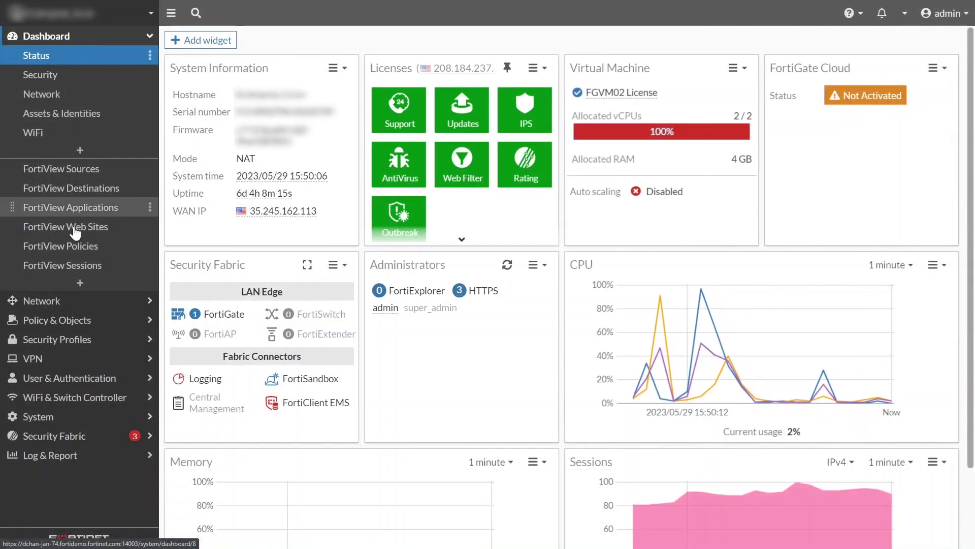
click(111, 300)
click(110, 309)
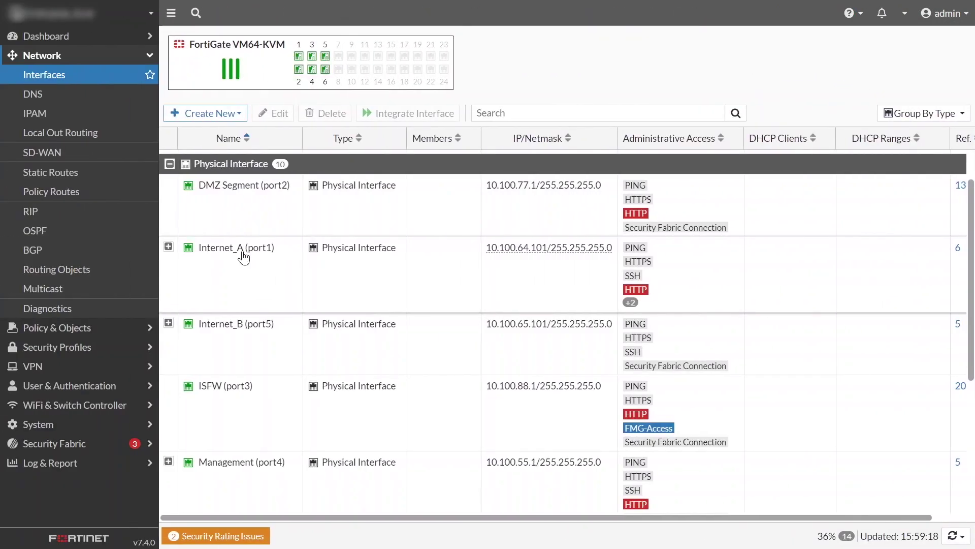
click(244, 257)
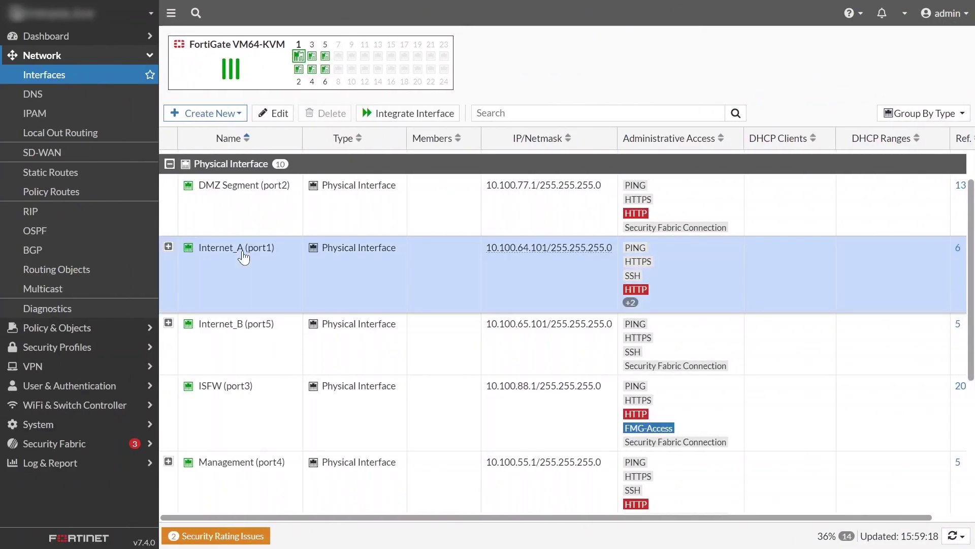
mouse_move(244, 257)
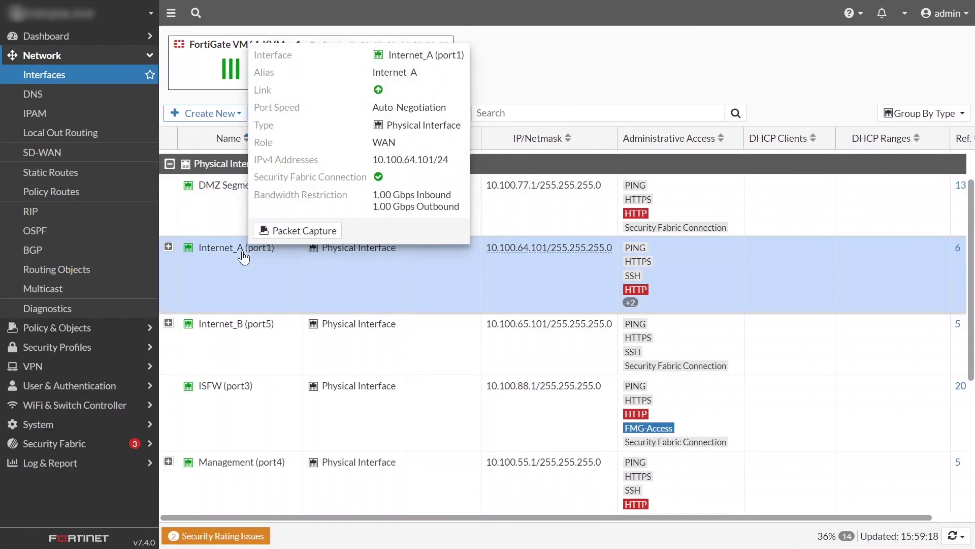
click(292, 233)
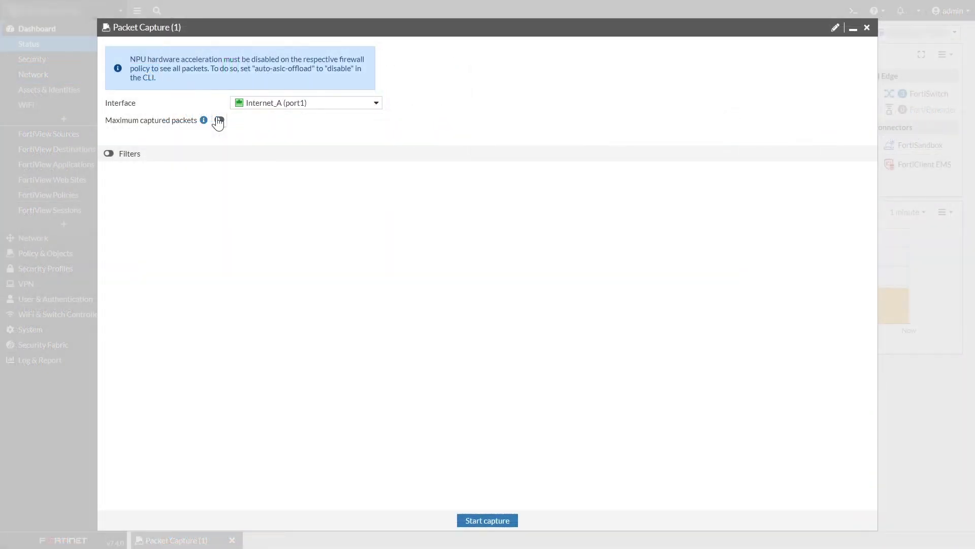
Try basic and advanced capture filters, then start the capture with filters off.
click(109, 153)
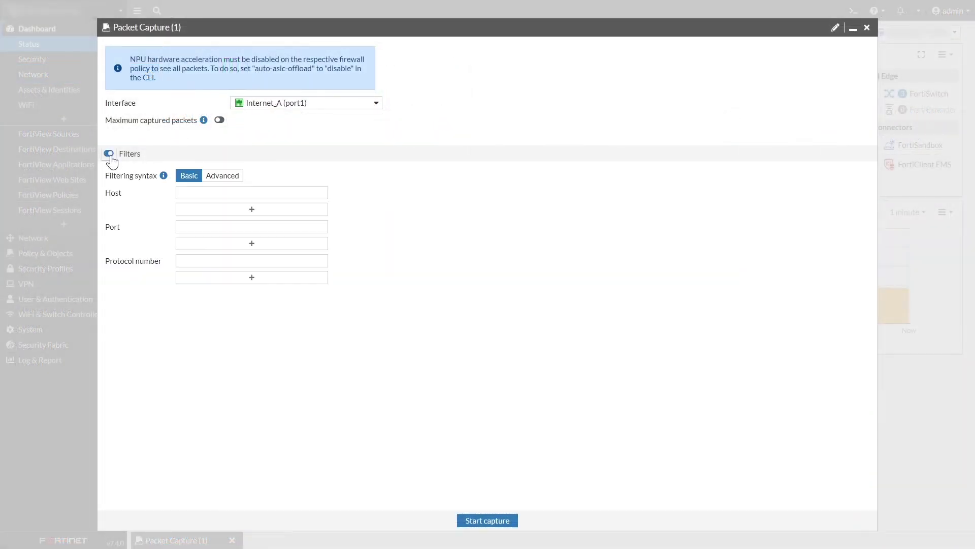
click(222, 174)
click(188, 174)
click(110, 153)
click(487, 520)
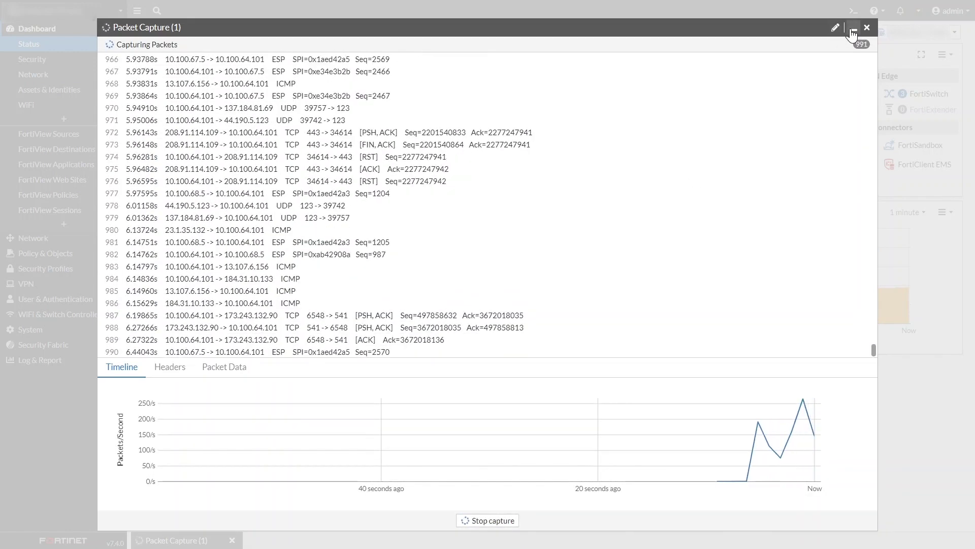
Minimize the running capture and open another Packet Capture window from the command palette.
click(853, 33)
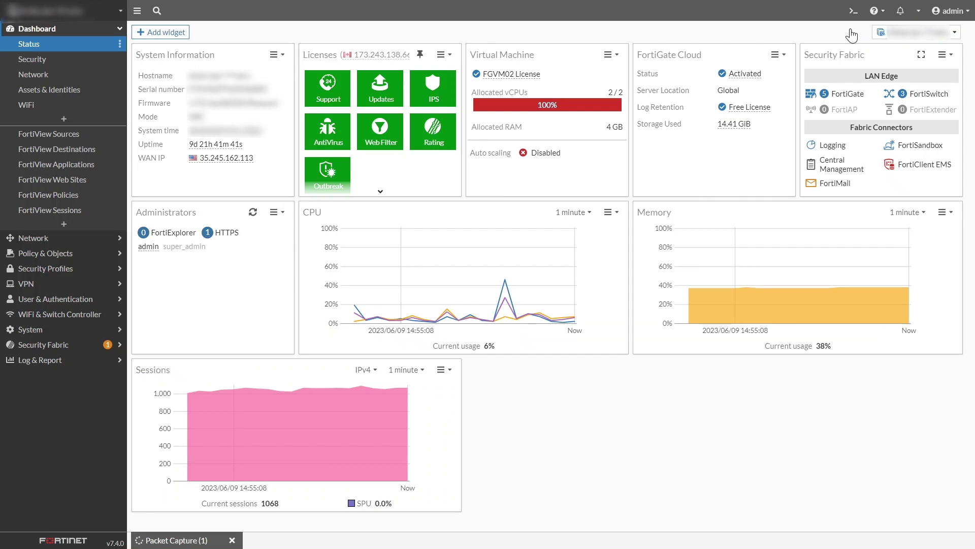
key(ctrl+k)
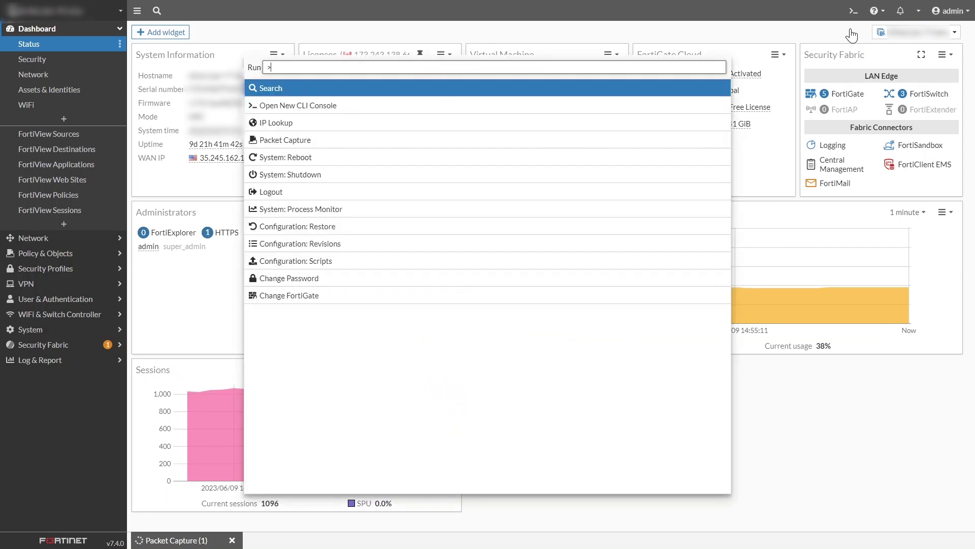
key(Down)
key(Down)
key(Down)
key(Return)
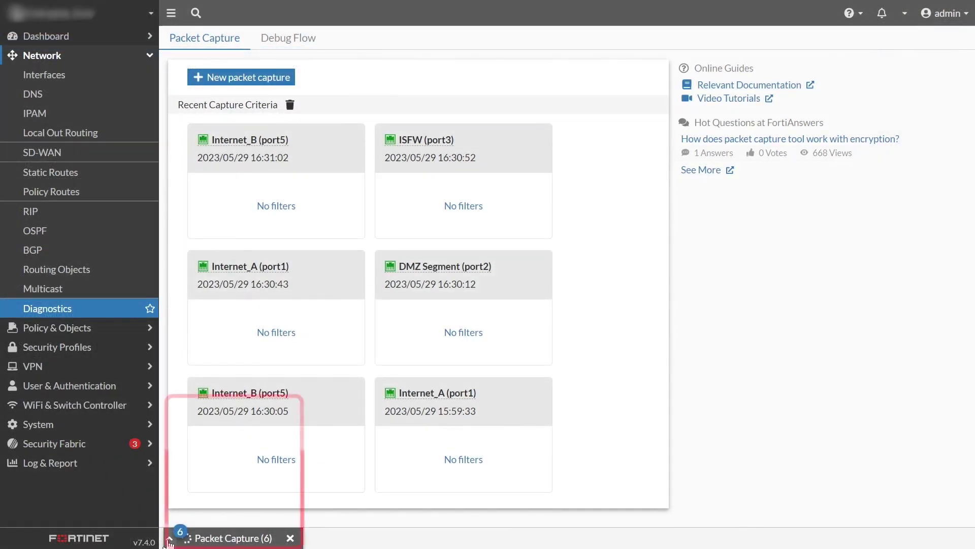
List all six open captures, then open a new CLI console and minimize it.
click(169, 538)
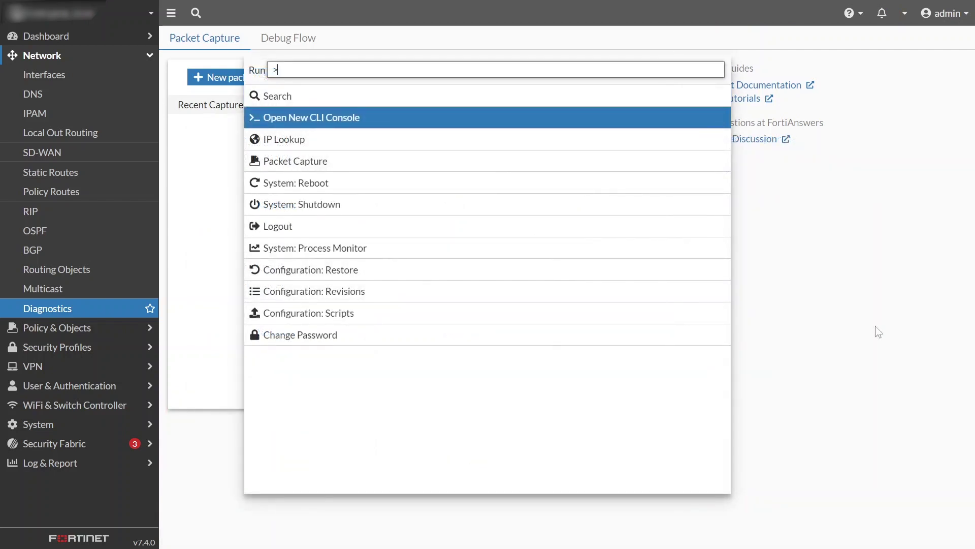
key(Return)
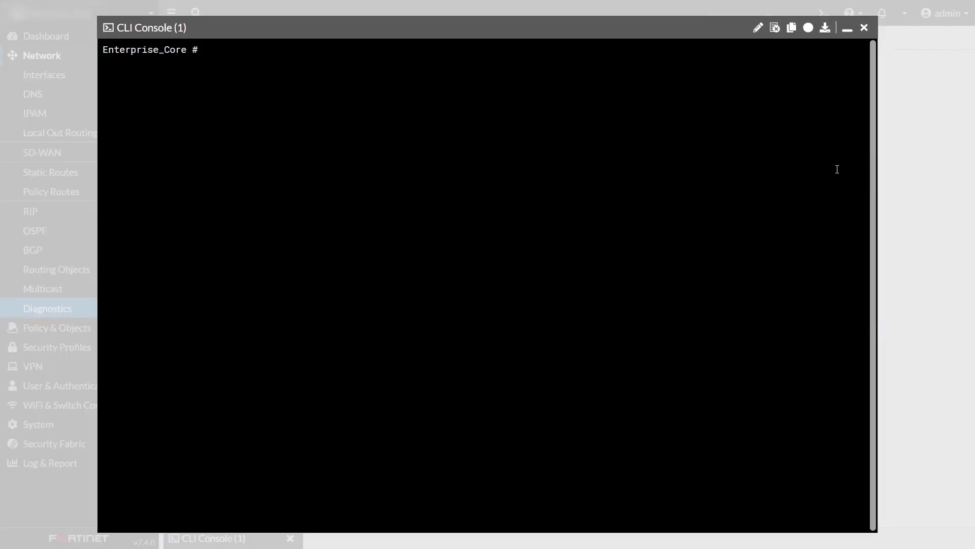
click(847, 30)
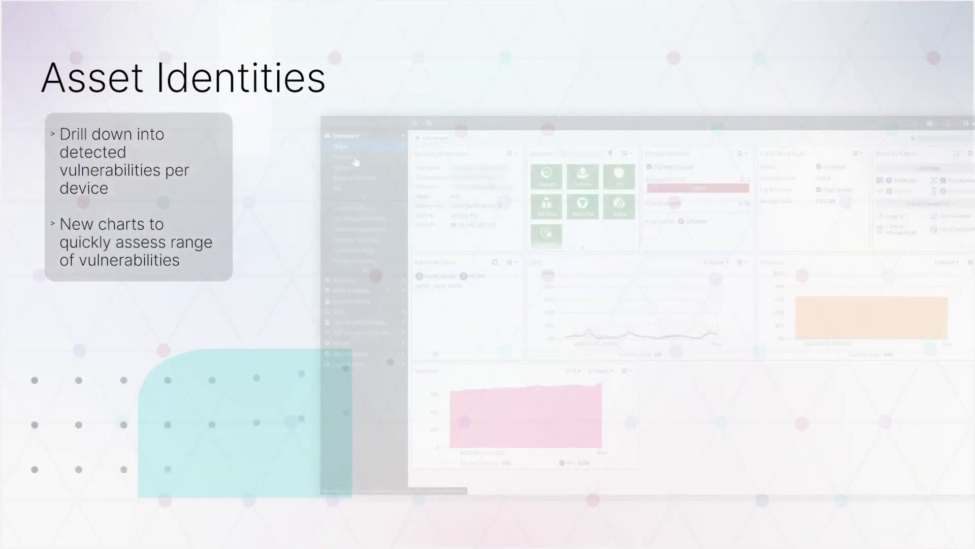
Expand the Assets widget on Assets & Identities and view device detail cards in the list.
click(354, 178)
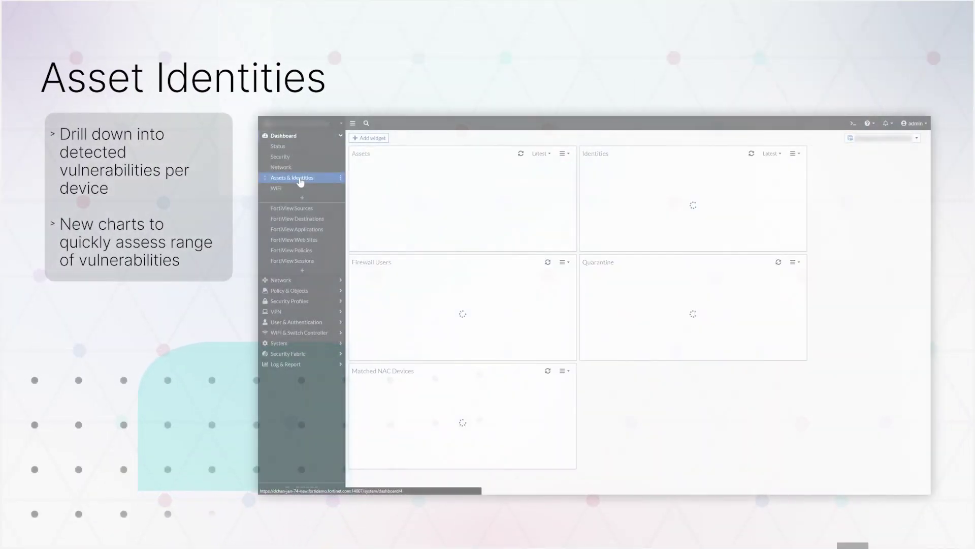
click(454, 209)
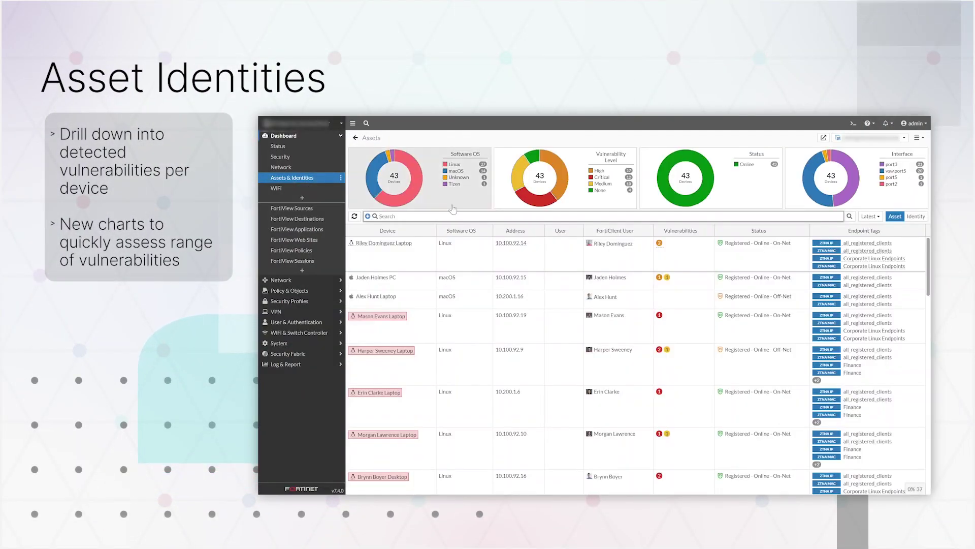
scroll(971, 211, down, 7)
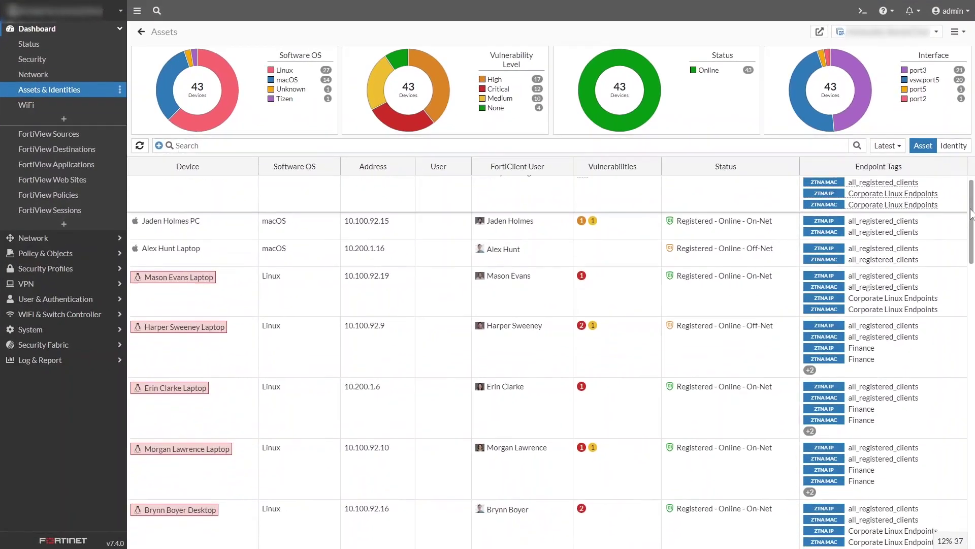
scroll(971, 356, down, 15)
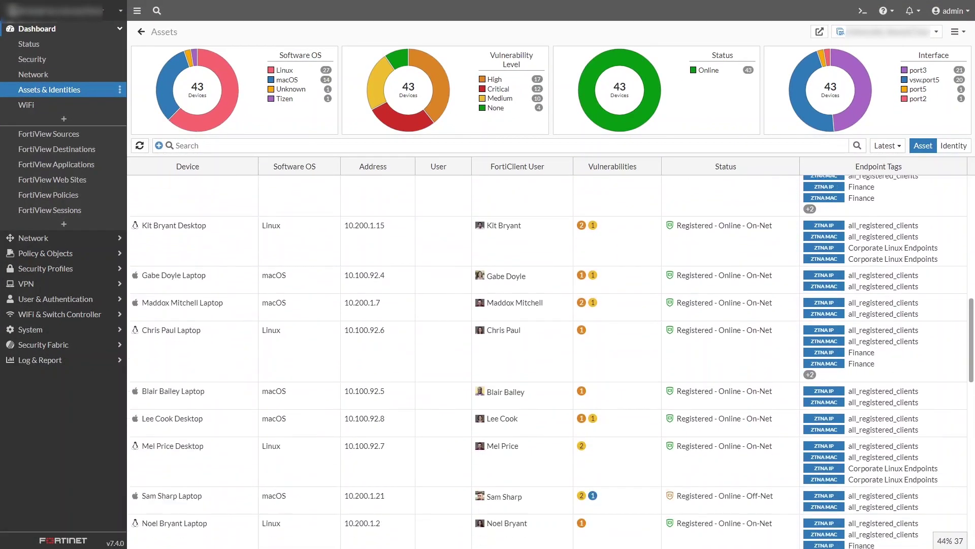
scroll(972, 447, down, 5)
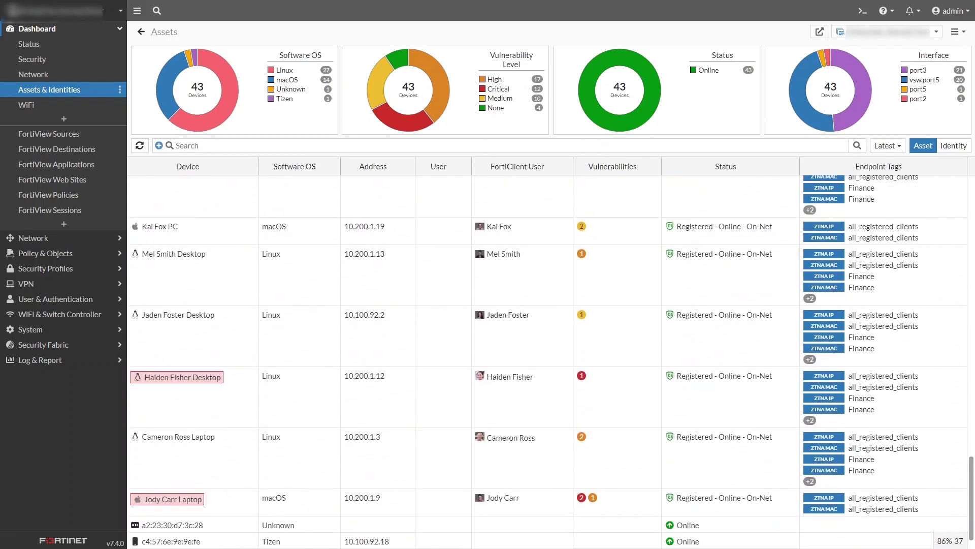
mouse_move(188, 505)
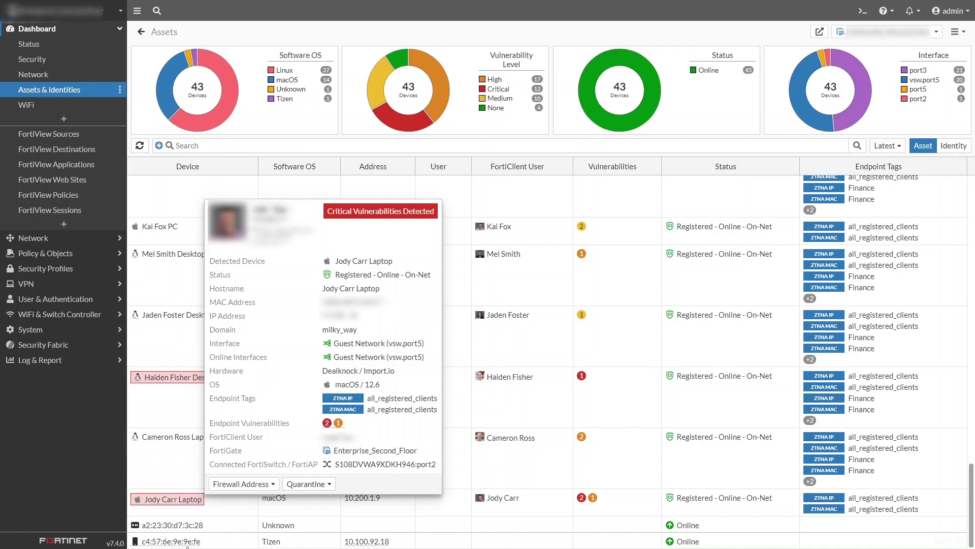
mouse_move(187, 543)
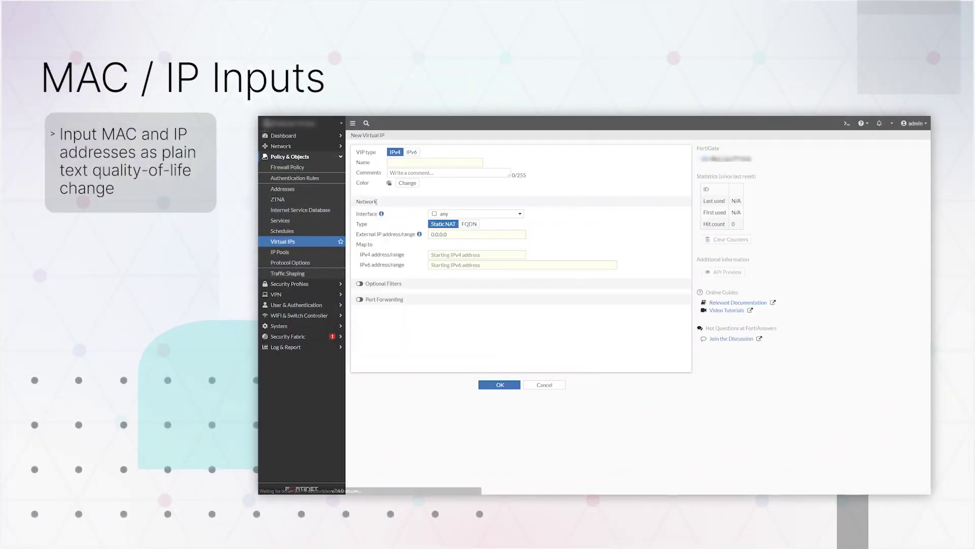
Enter 192.168.0.0 as the new virtual IP's external IP address.
click(444, 235)
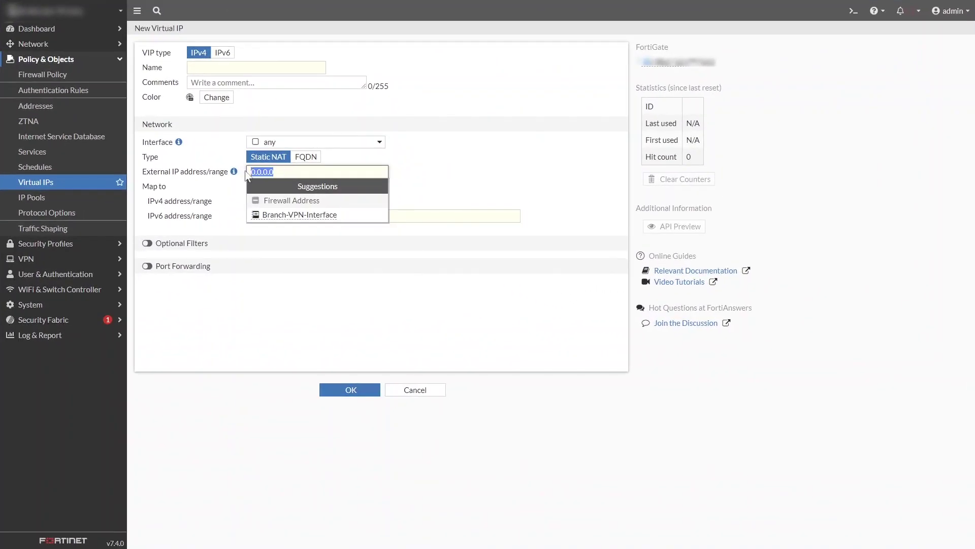
key(Escape)
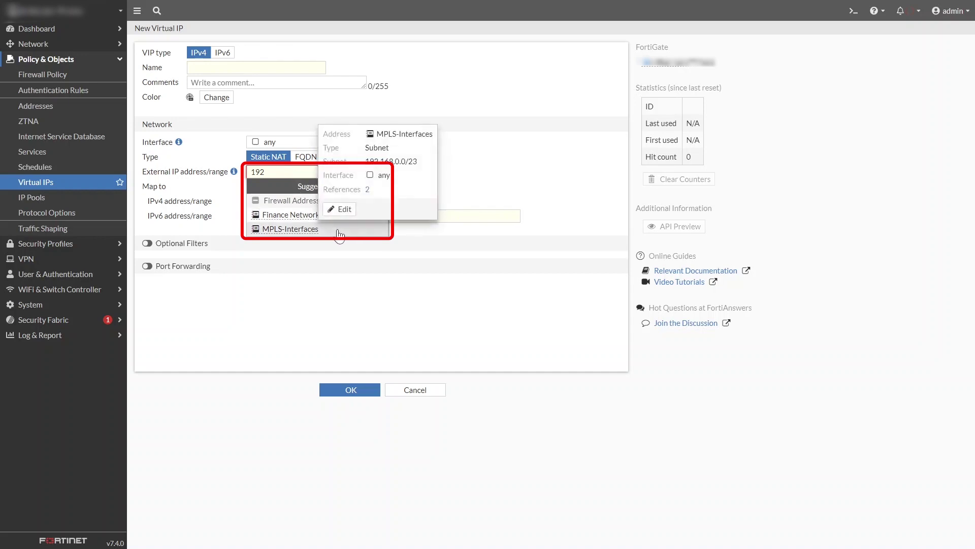
text(.168.0.0)
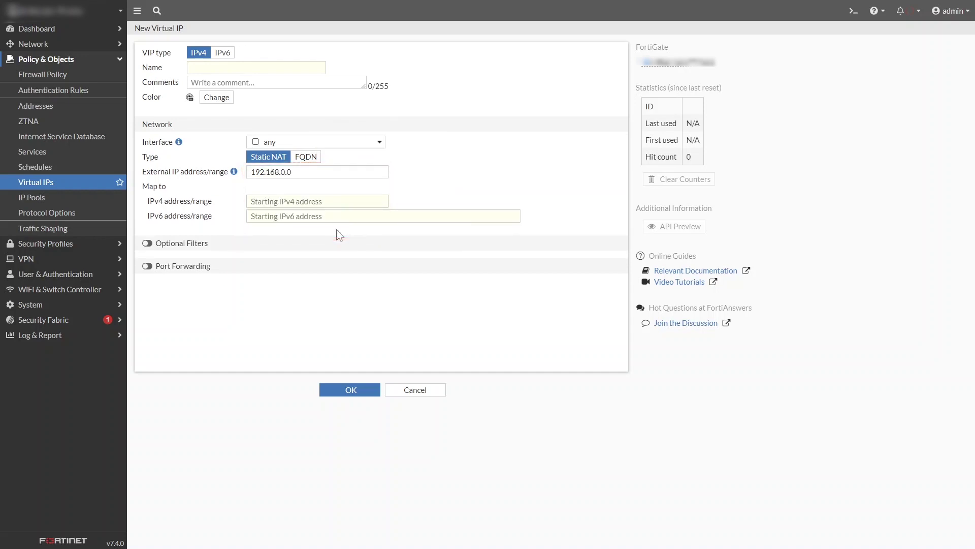